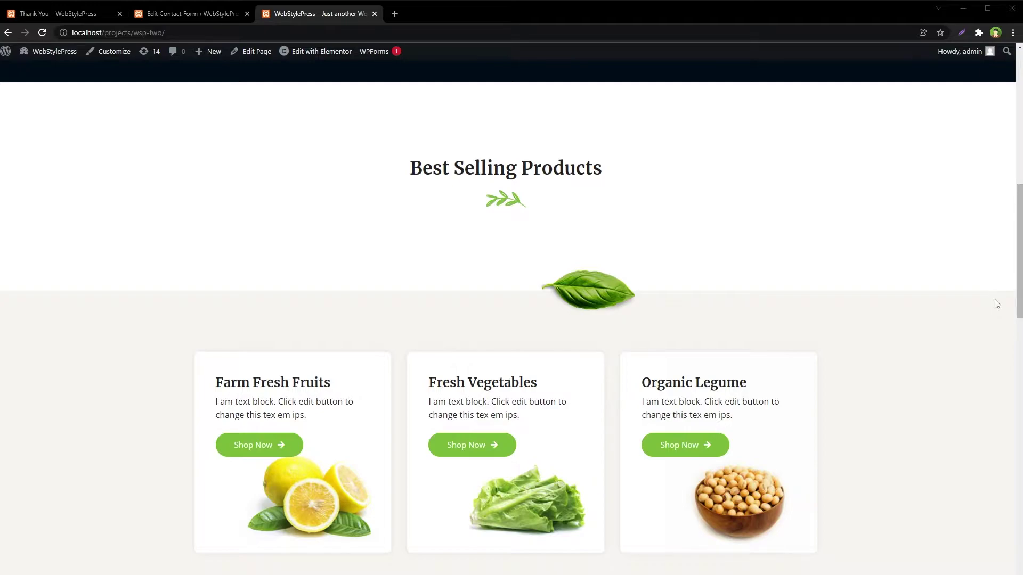
Go to the site's Contact page and find its contact form.
{"action": "scroll", "coordinate": [787, 153], "scroll_direction": "up", "scroll_amount": 10}
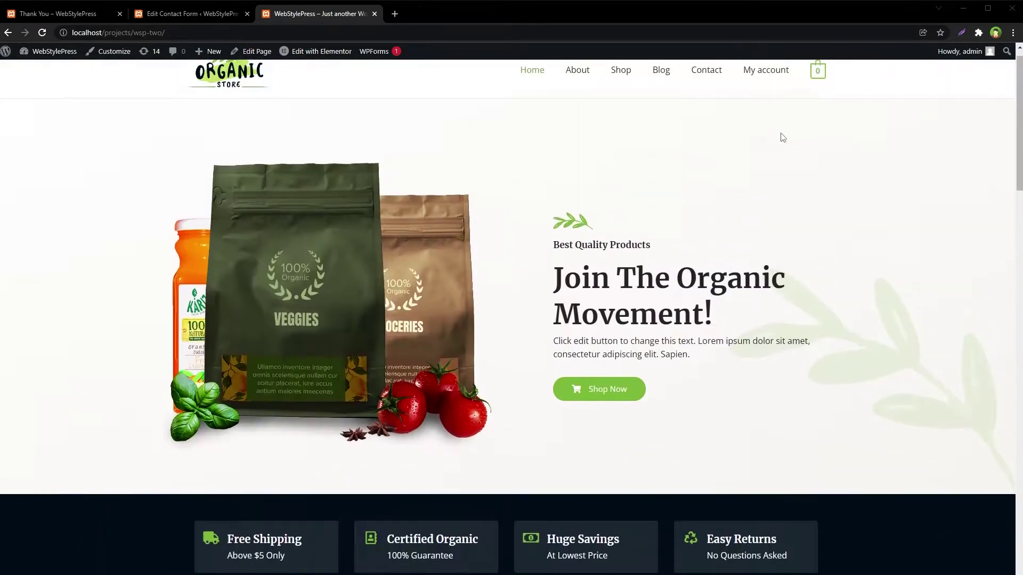
{"action": "left_click", "coordinate": [705, 93]}
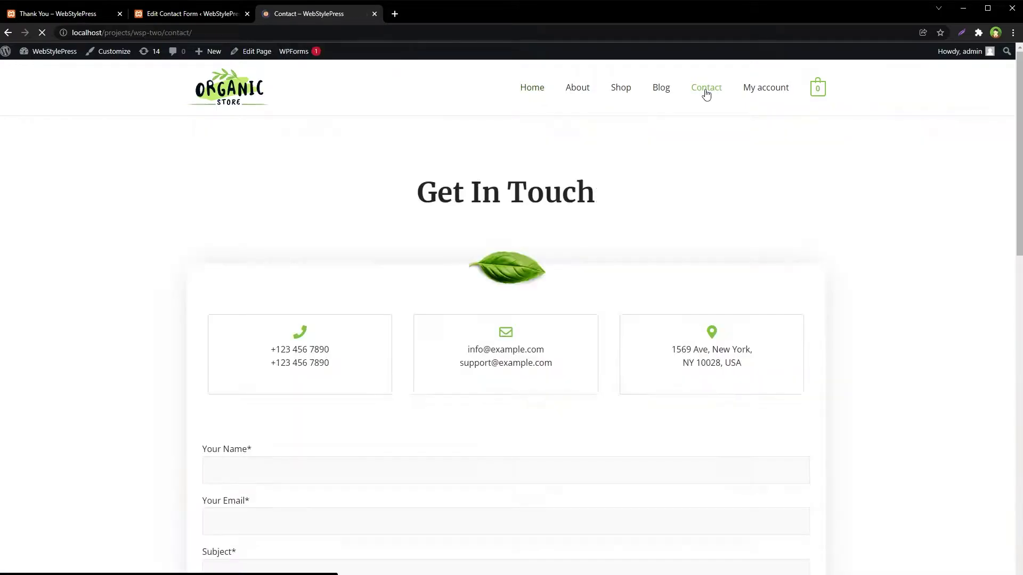
{"action": "scroll", "coordinate": [745, 204], "scroll_direction": "down", "scroll_amount": 5}
{"action": "scroll", "coordinate": [745, 204], "scroll_direction": "up", "scroll_amount": 1}
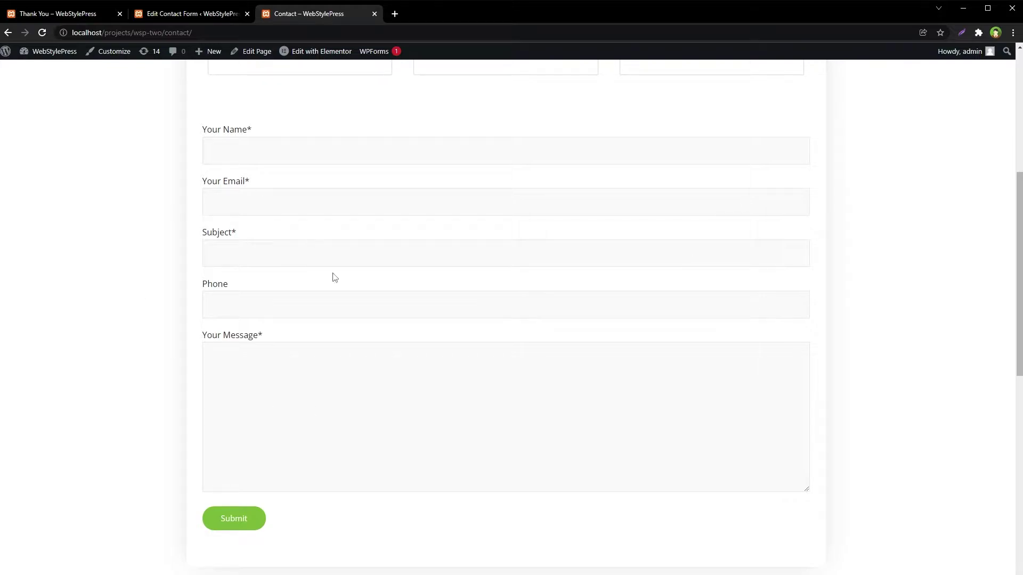
Submit the form empty and highlight the 'The field is required.' errors under Your Name and Your Email.
{"action": "left_click", "coordinate": [230, 523]}
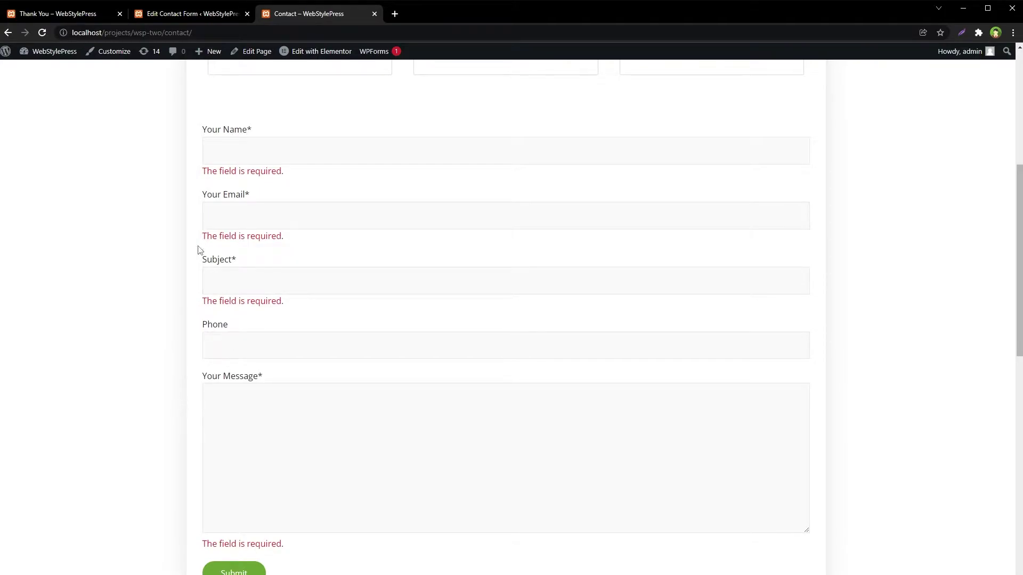
{"action": "left_click_drag", "start_coordinate": [202, 236], "coordinate": [284, 237]}
{"action": "left_click_drag", "start_coordinate": [203, 172], "coordinate": [290, 173]}
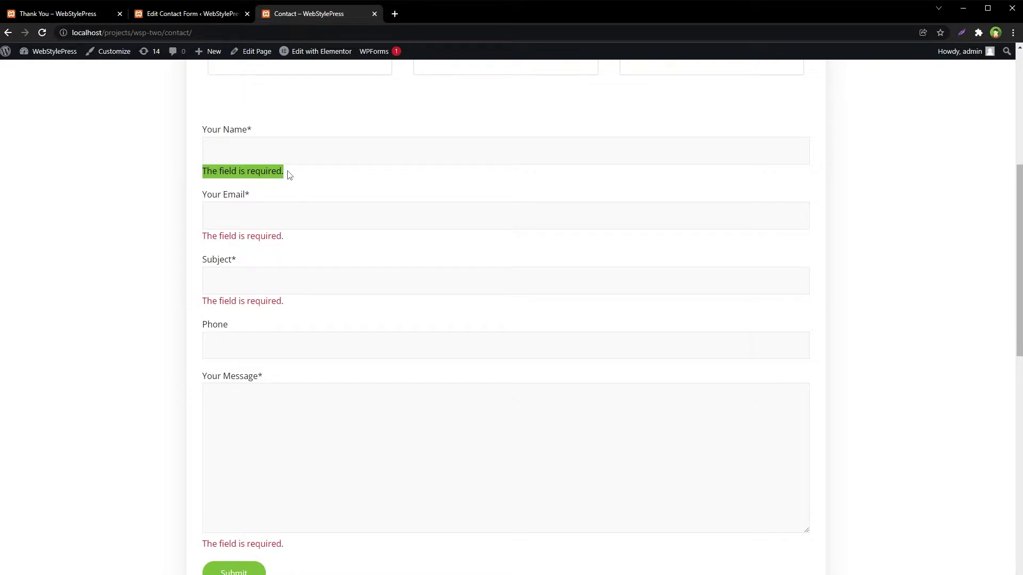
Search Plugins > Add New for 'Custom Error Messages'.
{"action": "left_click", "coordinate": [181, 8]}
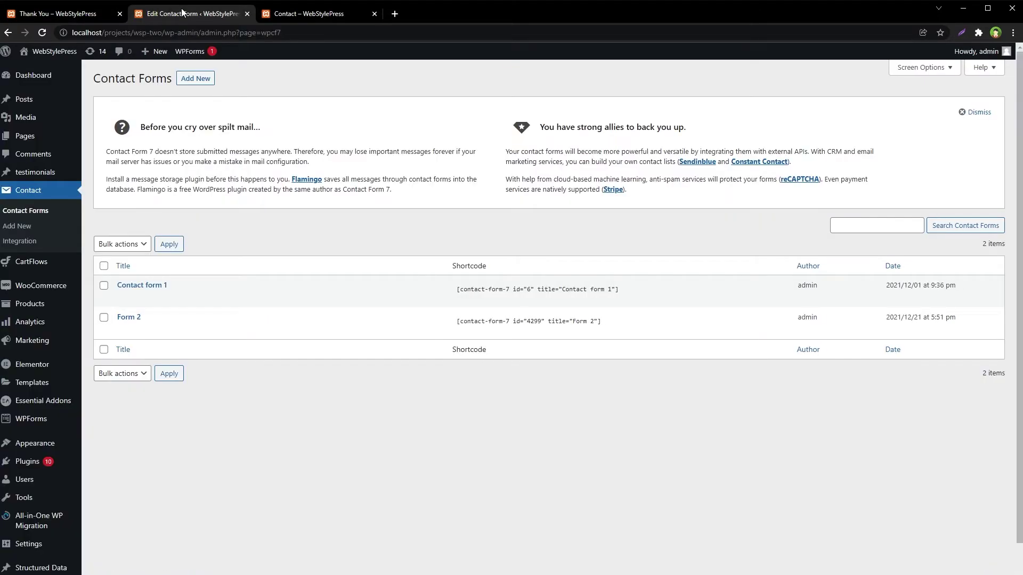
{"action": "mouse_move", "coordinate": [50, 463]}
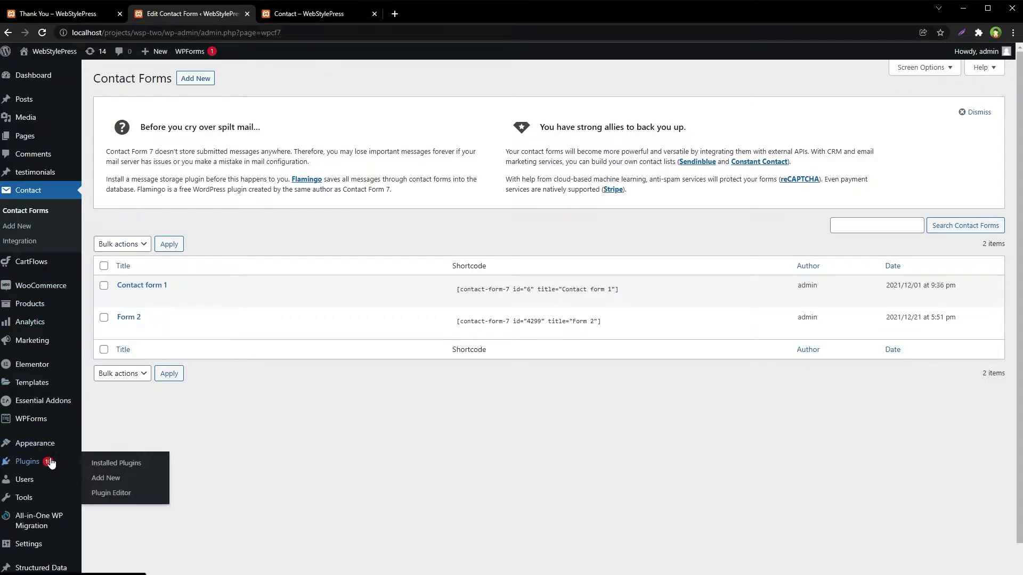
{"action": "left_click", "coordinate": [112, 477]}
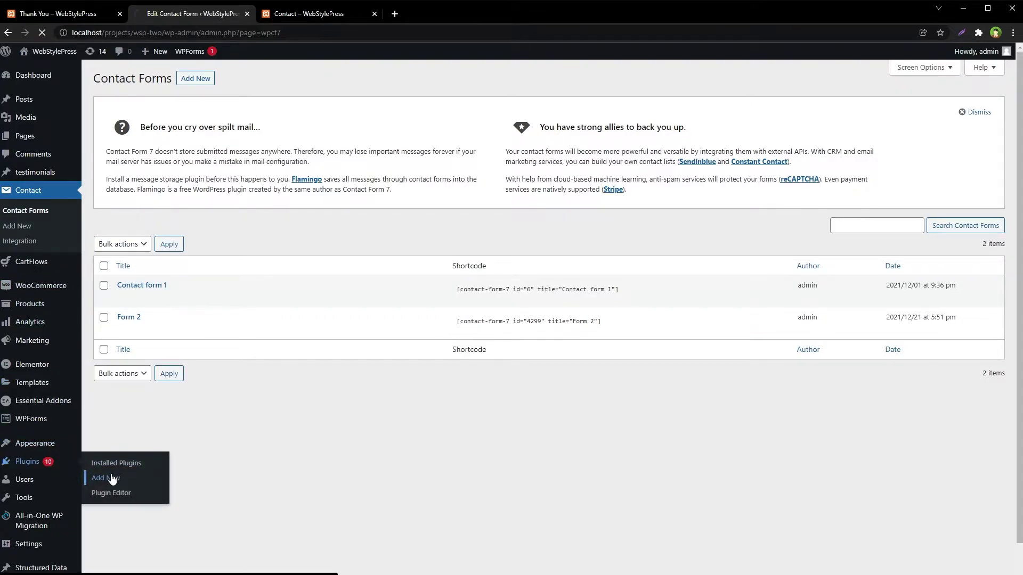
{"action": "left_click", "coordinate": [888, 108]}
{"action": "type", "text": "Custom Error Messages"}
{"action": "left_click_drag", "start_coordinate": [938, 108], "coordinate": [841, 111]}
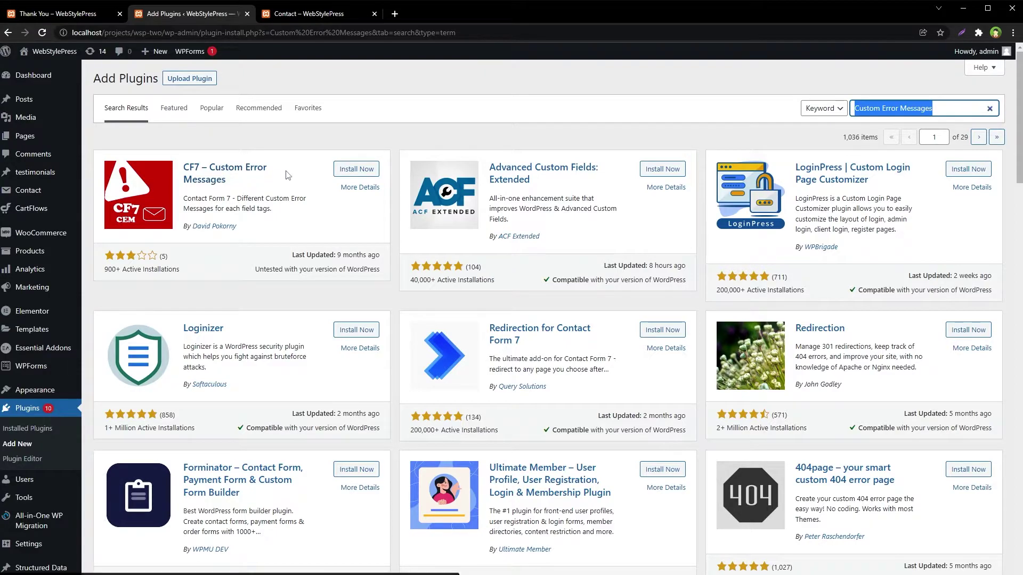
Install and activate the CF7 – Custom Error Messages plugin.
{"action": "left_click", "coordinate": [365, 168]}
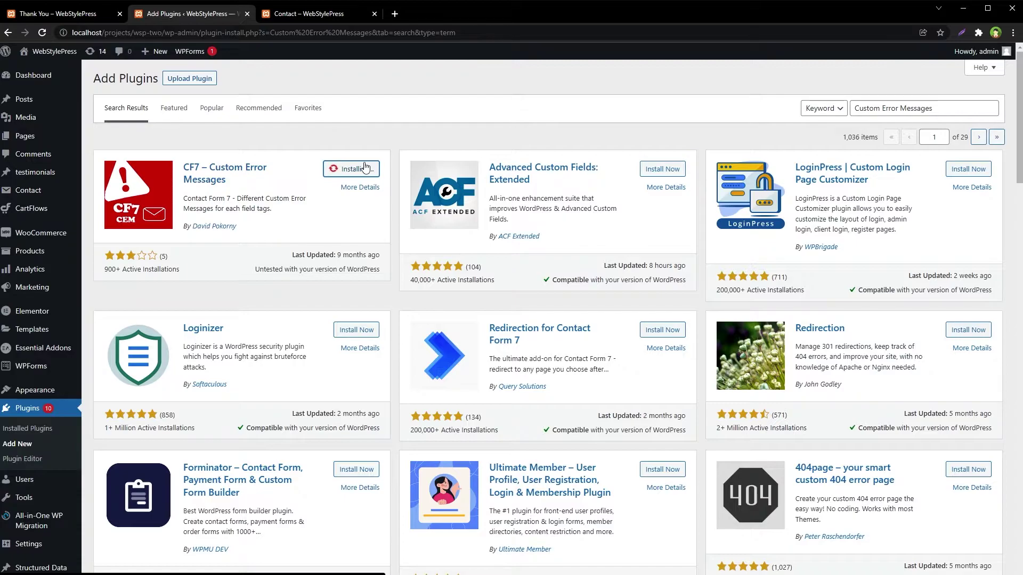
{"action": "left_click", "coordinate": [357, 168]}
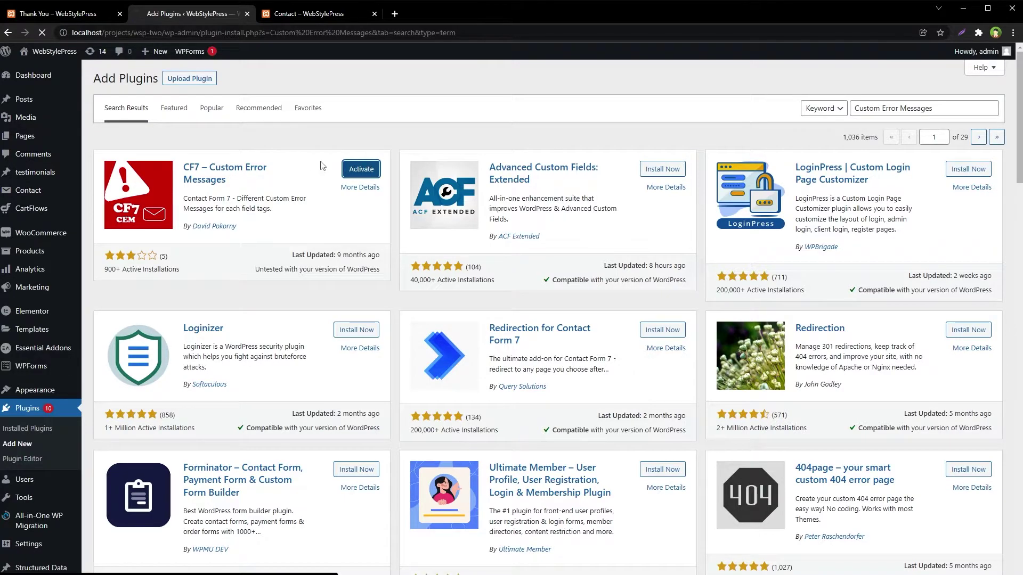
{"action": "key", "text": "ctrl+f"}
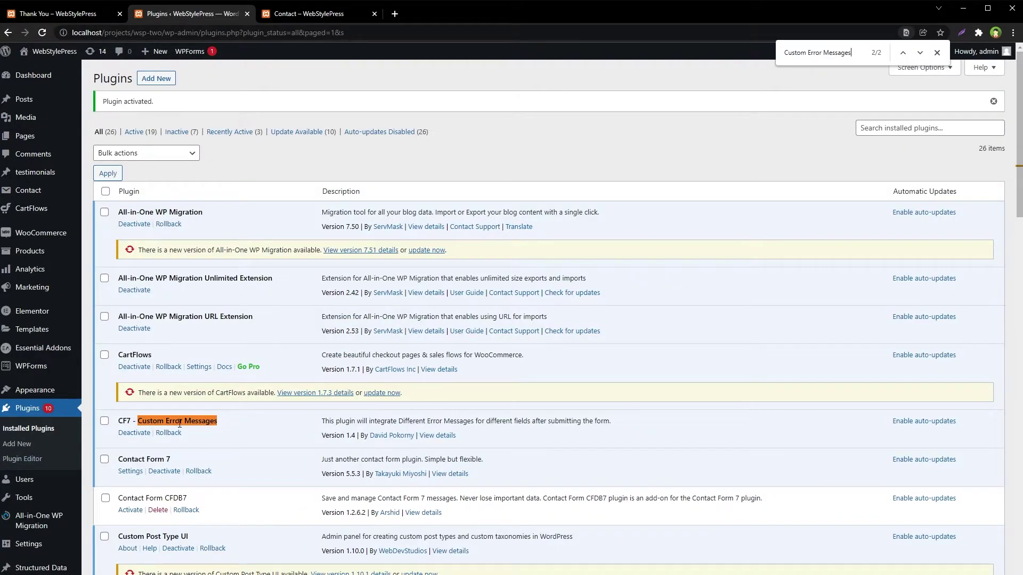
{"action": "key", "text": "Escape"}
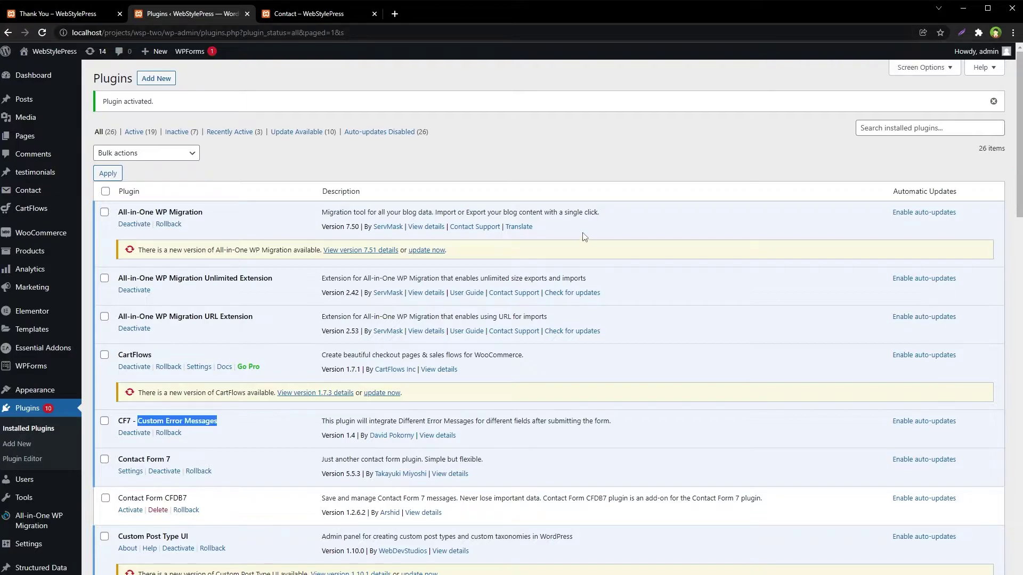
Edit Contact form 1 and switch on the Custom Error tab's enable toggle.
{"action": "mouse_move", "coordinate": [38, 200]}
{"action": "left_click", "coordinate": [115, 193]}
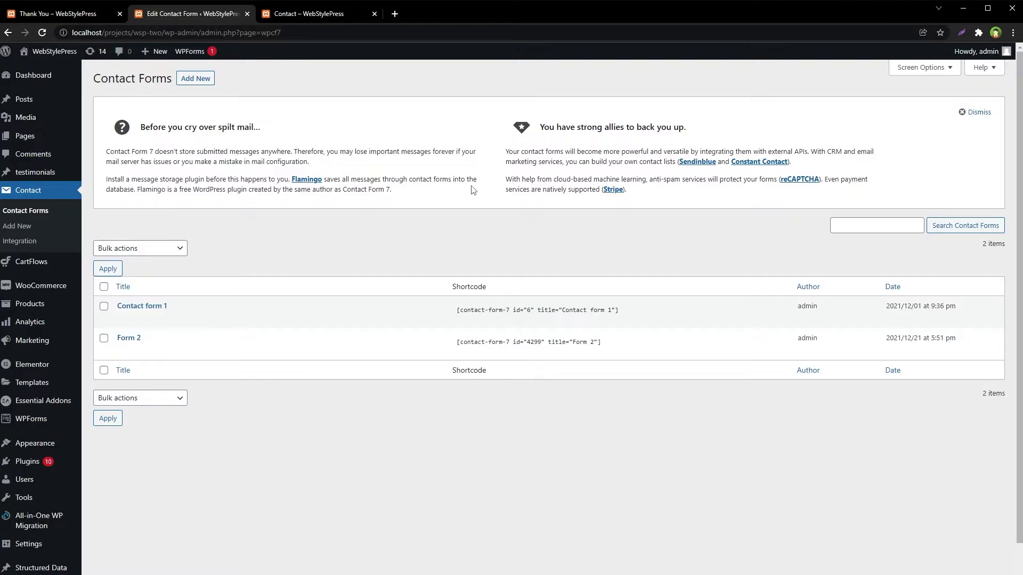
{"action": "left_click", "coordinate": [122, 320]}
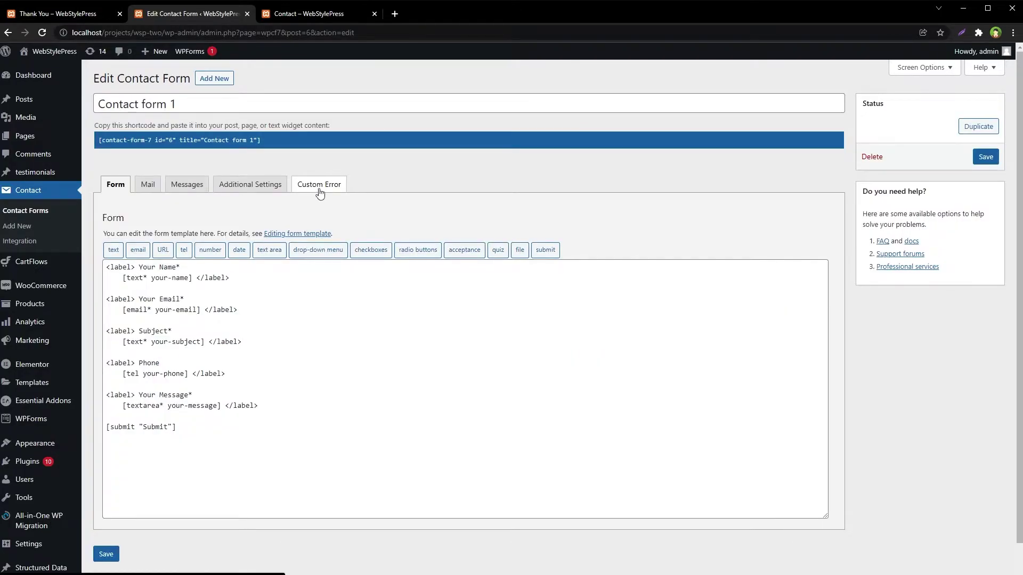
{"action": "left_click", "coordinate": [319, 187]}
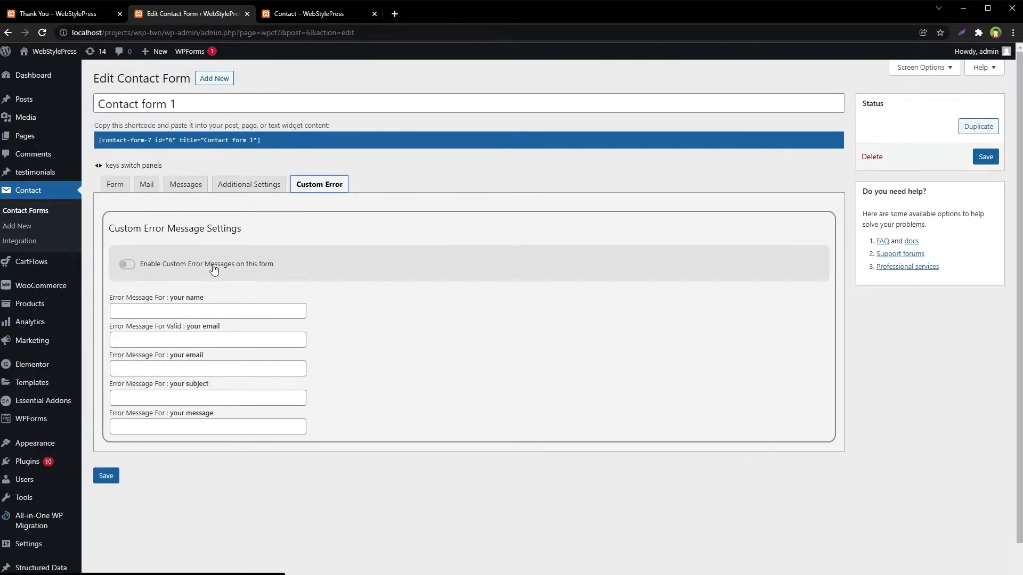
{"action": "left_click", "coordinate": [129, 272]}
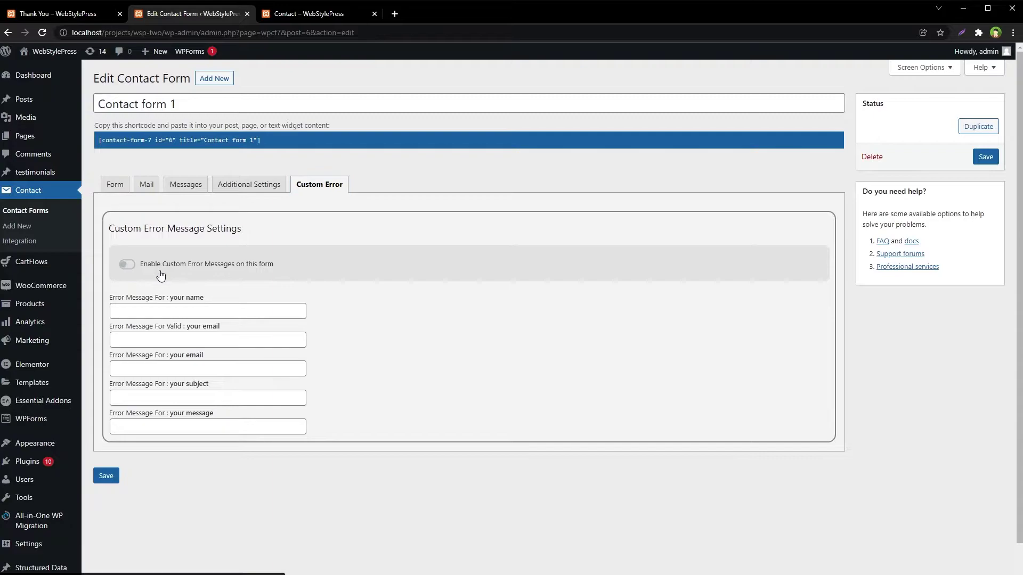
{"action": "left_click", "coordinate": [127, 264]}
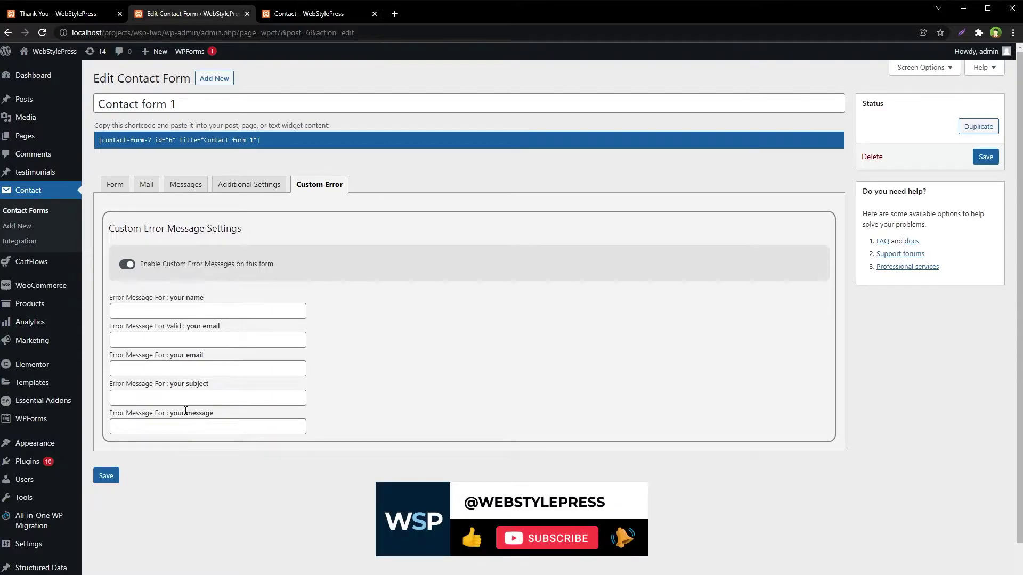
Review the Form tab labels Your Name*, Your Email*, Subject*, Phone and Your Message*, then return to Custom Error.
{"action": "left_click", "coordinate": [114, 184]}
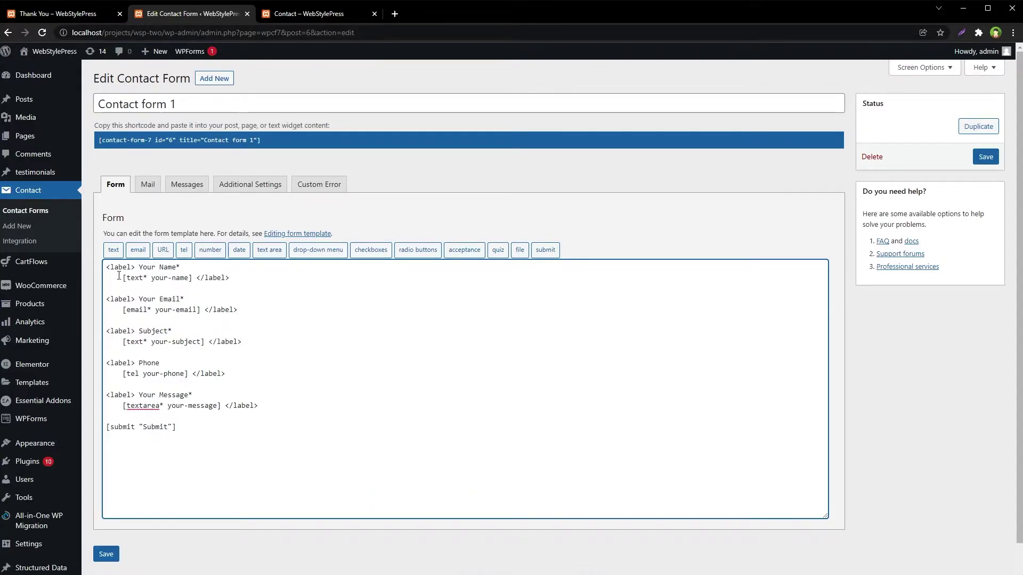
{"action": "left_click_drag", "start_coordinate": [138, 267], "coordinate": [180, 267]}
{"action": "left_click_drag", "start_coordinate": [138, 300], "coordinate": [186, 299]}
{"action": "left_click_drag", "start_coordinate": [135, 331], "coordinate": [189, 332]}
{"action": "left_click_drag", "start_coordinate": [136, 363], "coordinate": [161, 363]}
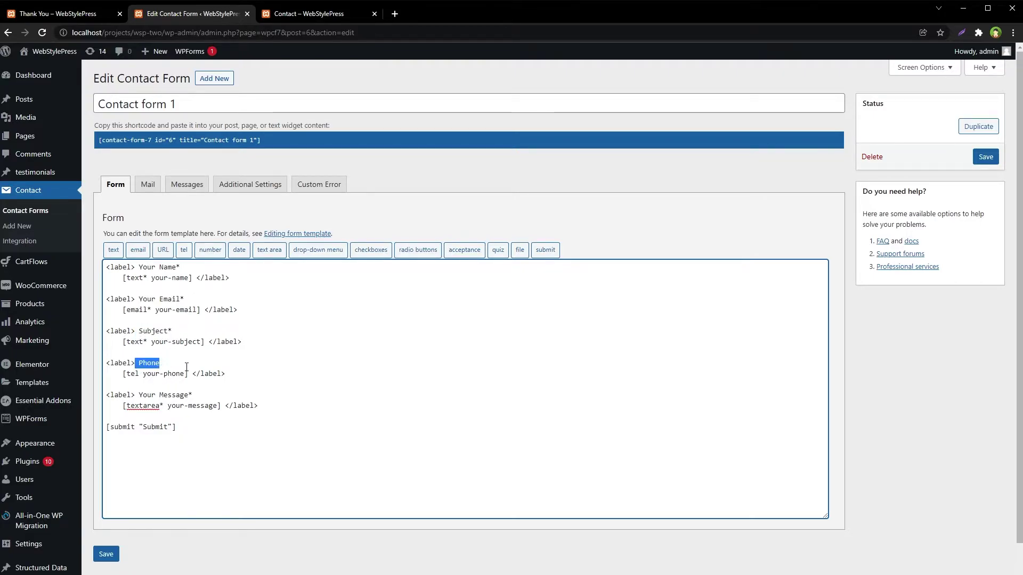
{"action": "left_click_drag", "start_coordinate": [140, 395], "coordinate": [196, 392]}
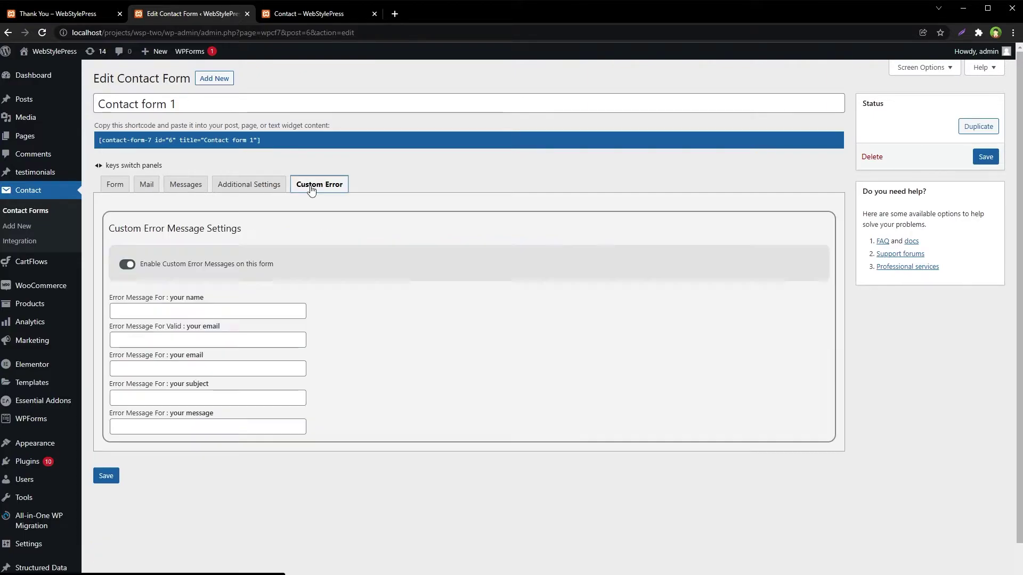
{"action": "left_click", "coordinate": [312, 189]}
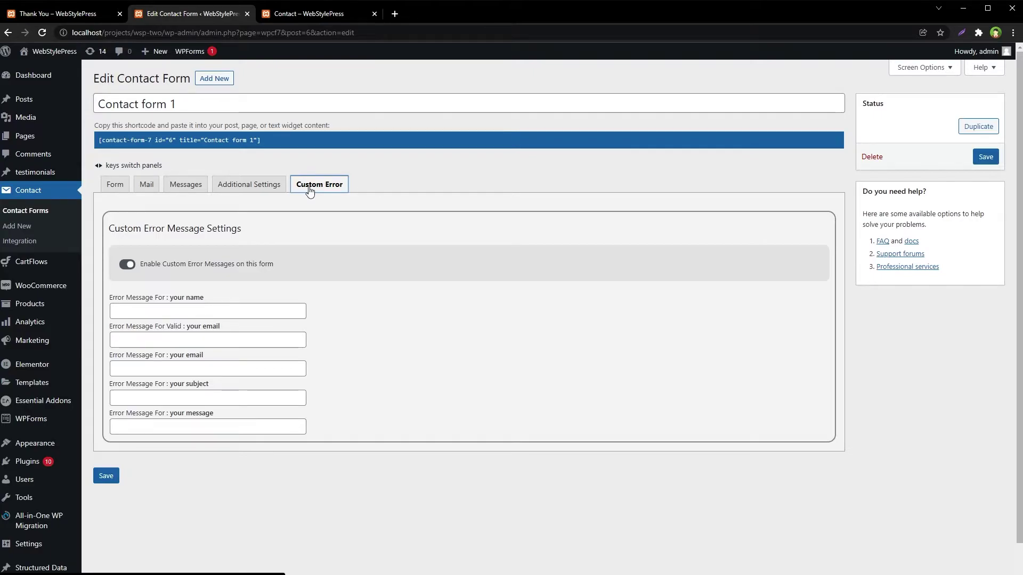
Set the name error to 'Please provide your name' and the email error to 'Please provide your email address'.
{"action": "left_click", "coordinate": [195, 311]}
{"action": "type", "text": "Please provide your name"}
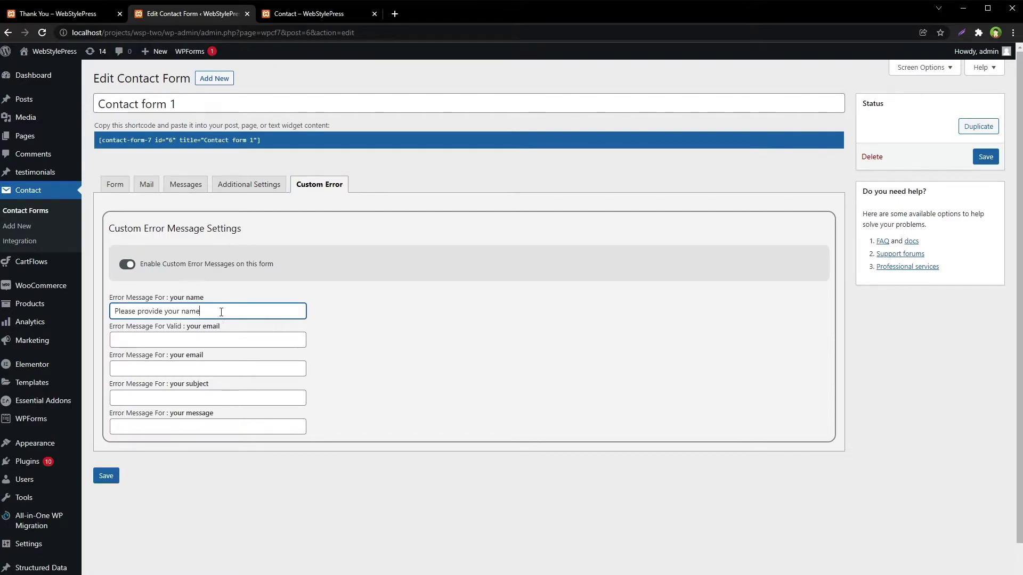
{"action": "key", "text": "ctrl+shift+Left"}
{"action": "key", "text": "ctrl+shift+Left"}
{"action": "key", "text": "ctrl+shift+Left"}
{"action": "key", "text": "ctrl+shift+Left"}
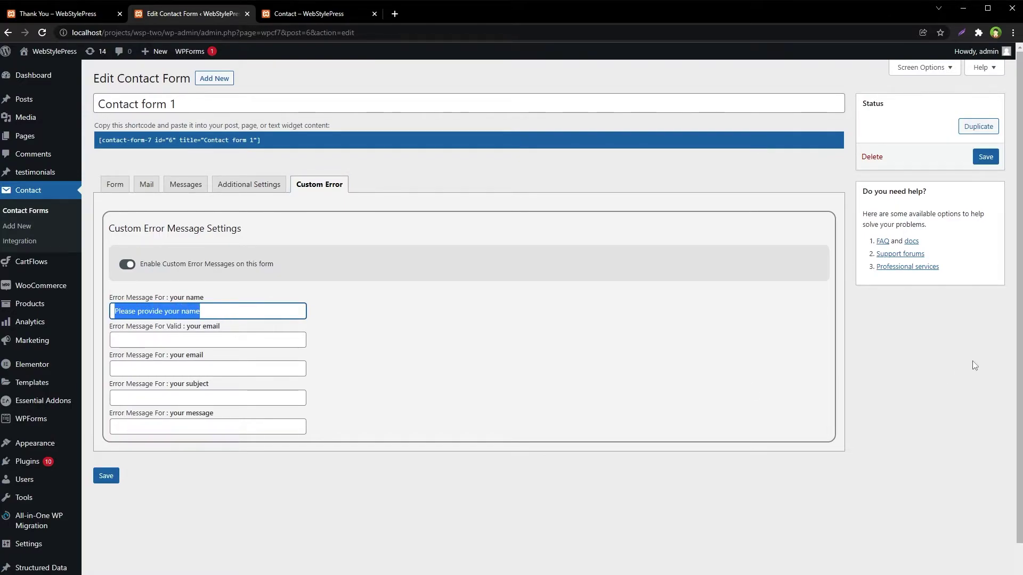
{"action": "key", "text": "ctrl+c"}
{"action": "left_click", "coordinate": [254, 367]}
{"action": "key", "text": "ctrl+v"}
{"action": "key", "text": "BackSpace"}
{"action": "key", "text": "BackSpace"}
{"action": "key", "text": "BackSpace"}
{"action": "key", "text": "BackSpace"}
{"action": "type", "text": "email address"}
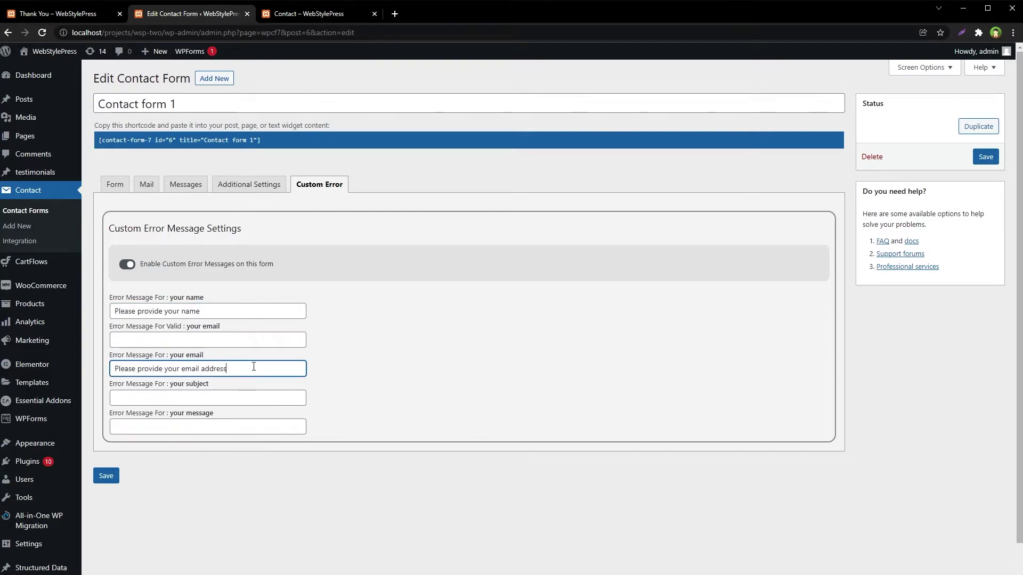
{"action": "key", "text": "ctrl+shift+Left"}
{"action": "key", "text": "ctrl+shift+Left"}
{"action": "key", "text": "ctrl+shift+Left"}
{"action": "key", "text": "ctrl+shift+Left"}
{"action": "key", "text": "ctrl+shift+Left"}
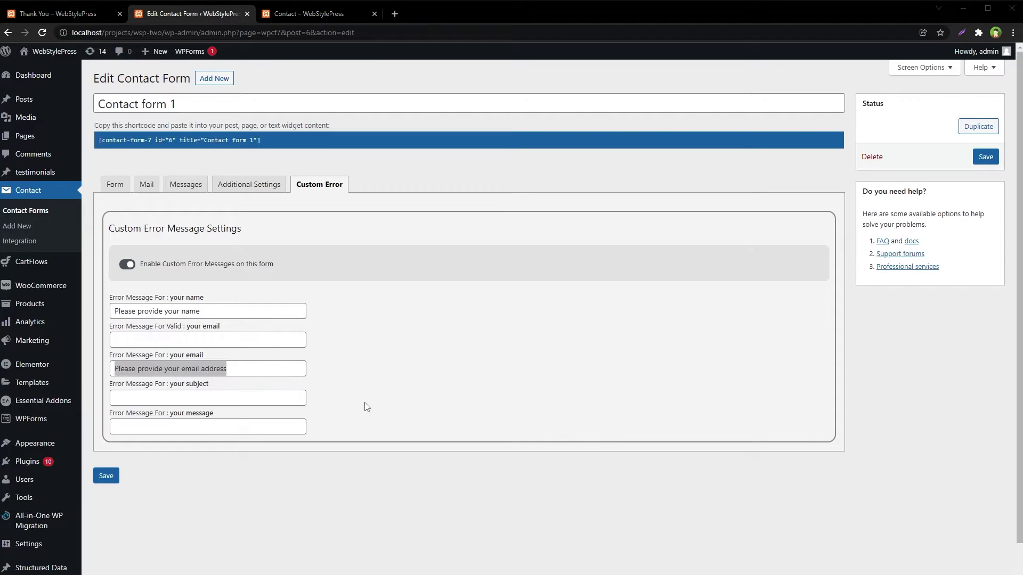
Fill in the valid-email, subject and message errors, e.g. 'Please type your message', and save.
{"action": "left_click", "coordinate": [287, 339]}
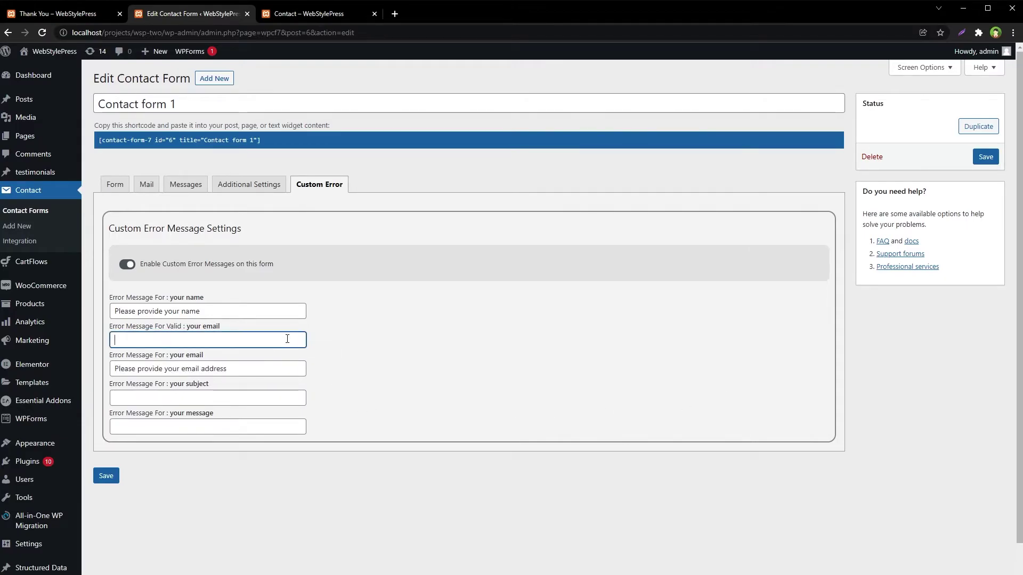
{"action": "key", "text": "ctrl+v"}
{"action": "left_click_drag", "start_coordinate": [276, 340], "coordinate": [111, 341]}
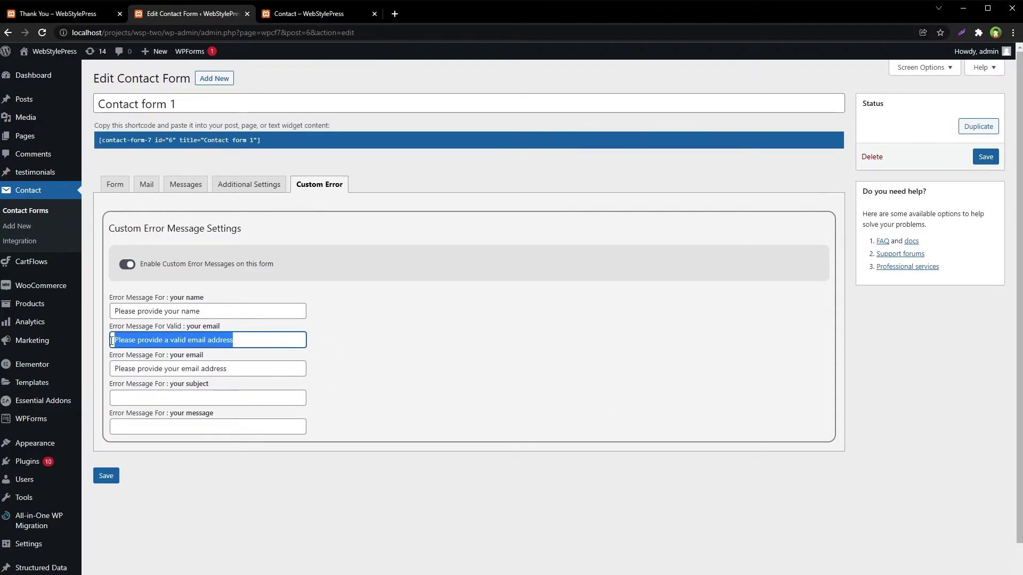
{"action": "double_click", "coordinate": [180, 326]}
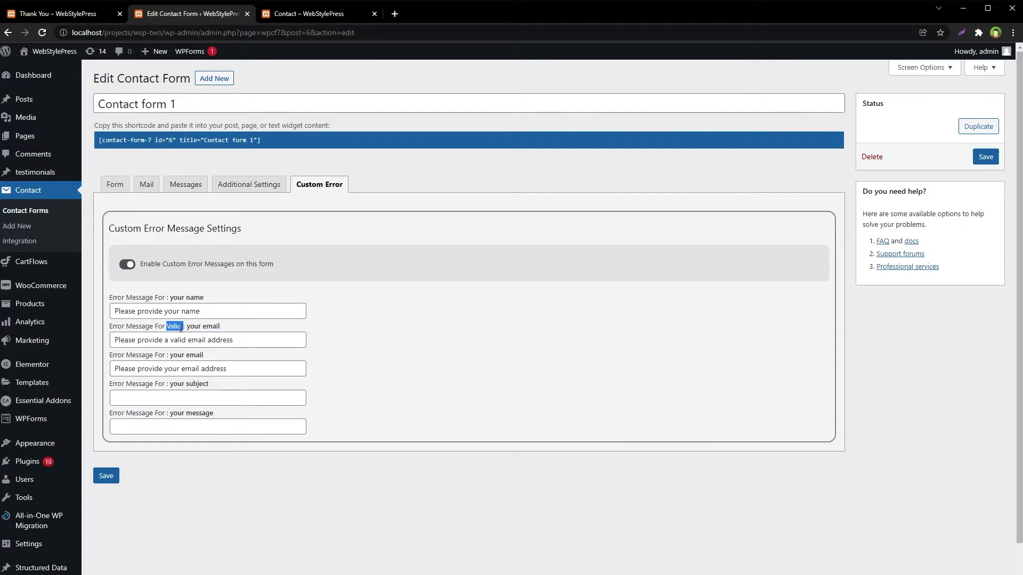
{"action": "left_click", "coordinate": [241, 396]}
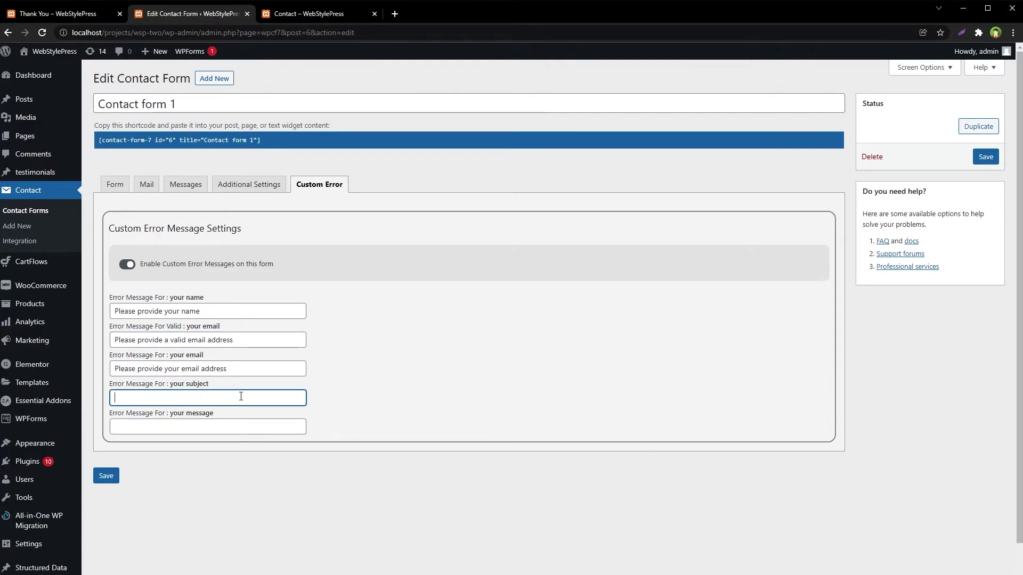
{"action": "key", "text": "ctrl+v"}
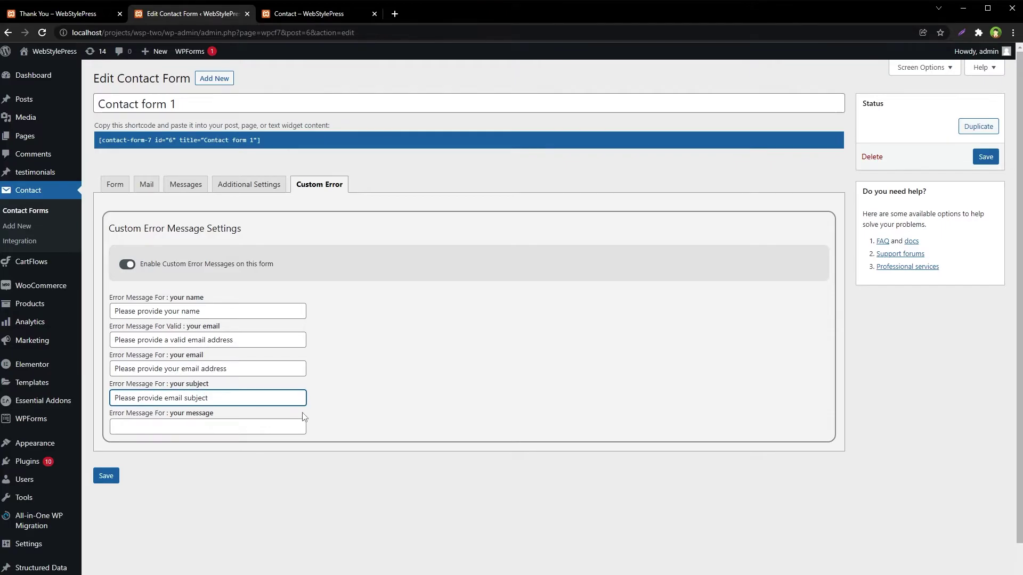
{"action": "left_click", "coordinate": [202, 433]}
{"action": "key", "text": "ctrl+v"}
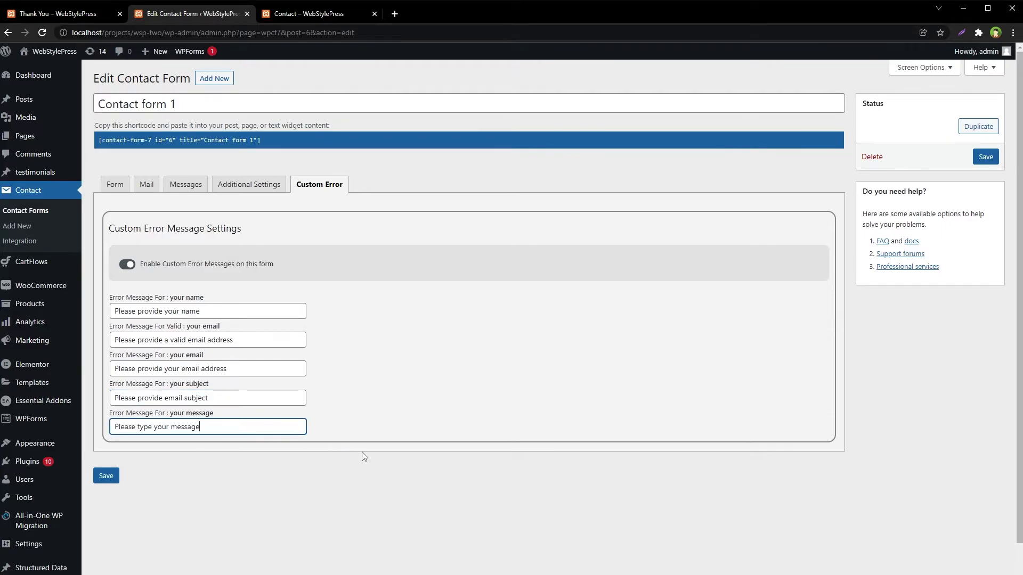
{"action": "left_click_drag", "start_coordinate": [201, 426], "coordinate": [87, 424]}
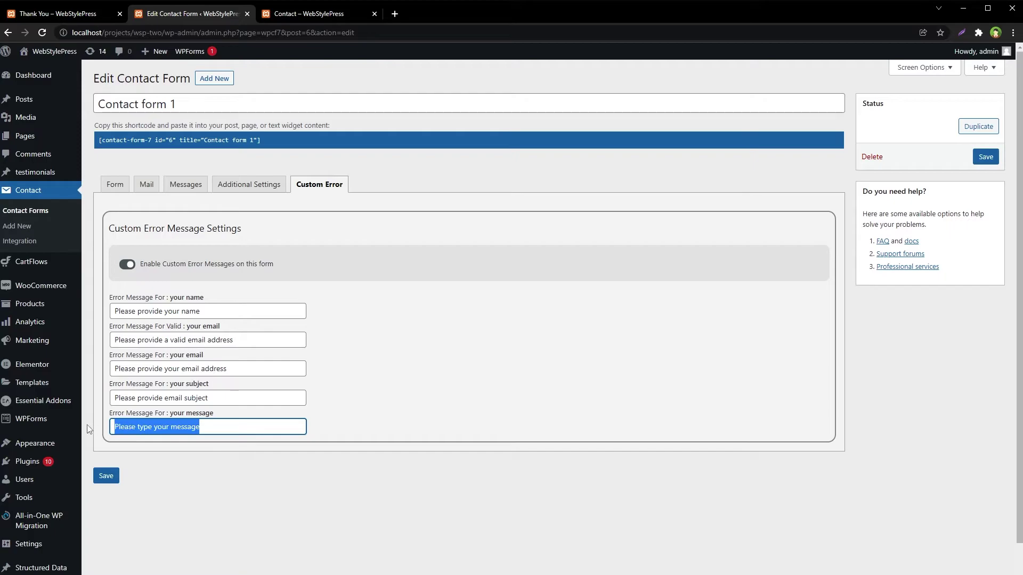
{"action": "left_click", "coordinate": [192, 481]}
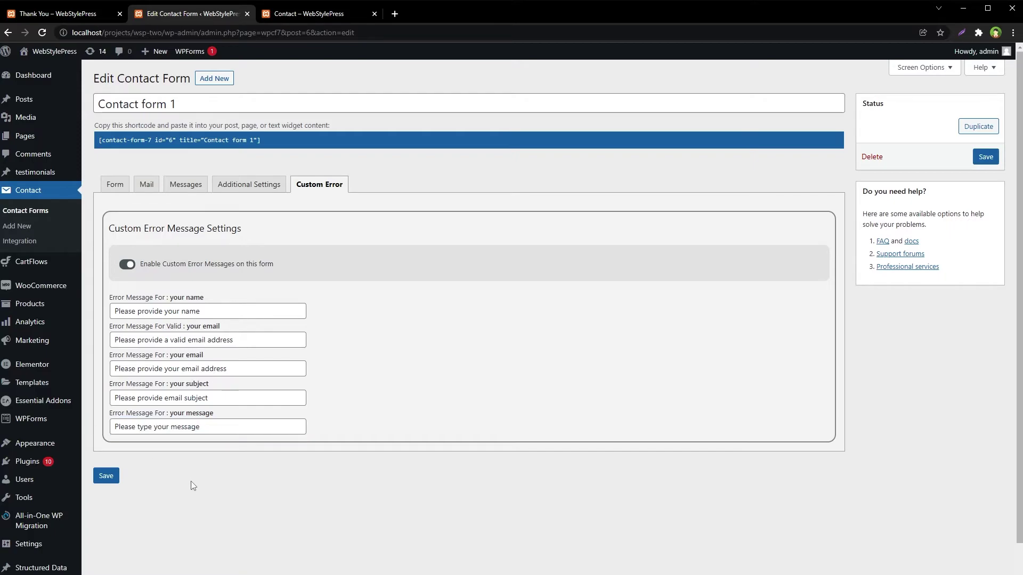
{"action": "left_click", "coordinate": [106, 475]}
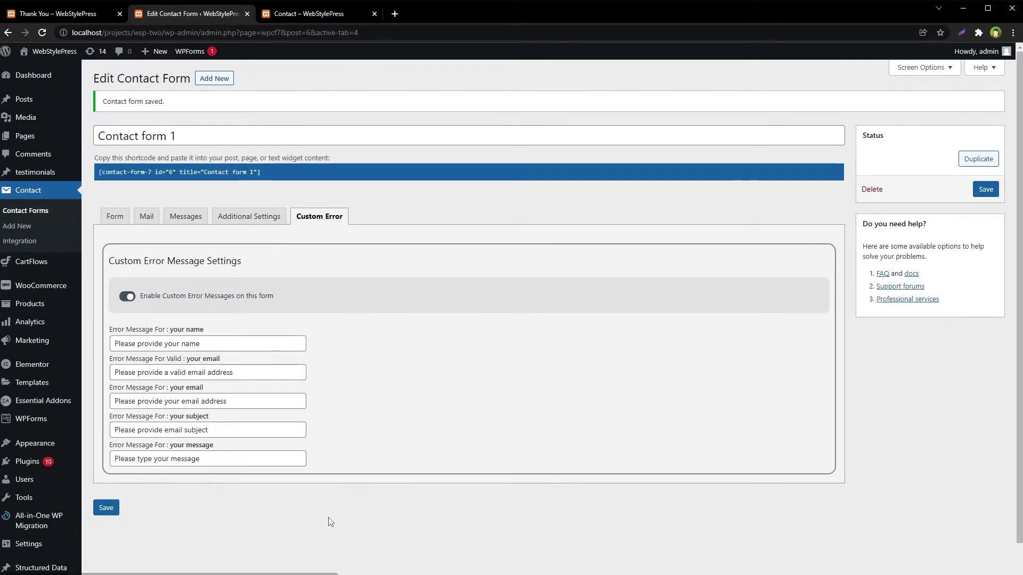
Reload the Contact page and submit the form with all fields empty.
{"action": "left_click", "coordinate": [318, 14]}
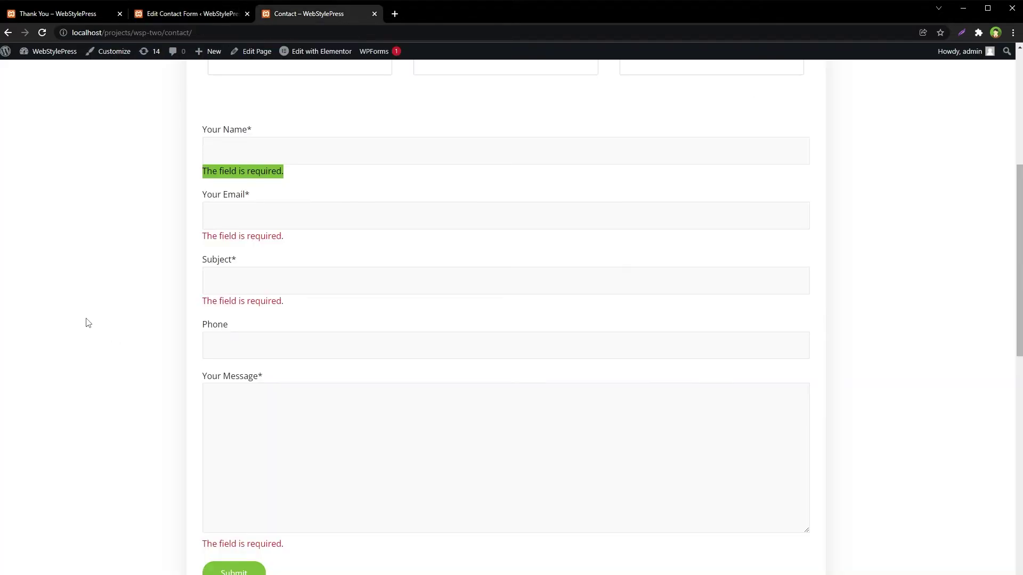
{"action": "left_click", "coordinate": [81, 318]}
{"action": "key", "text": "ctrl+l"}
{"action": "key", "text": "Return"}
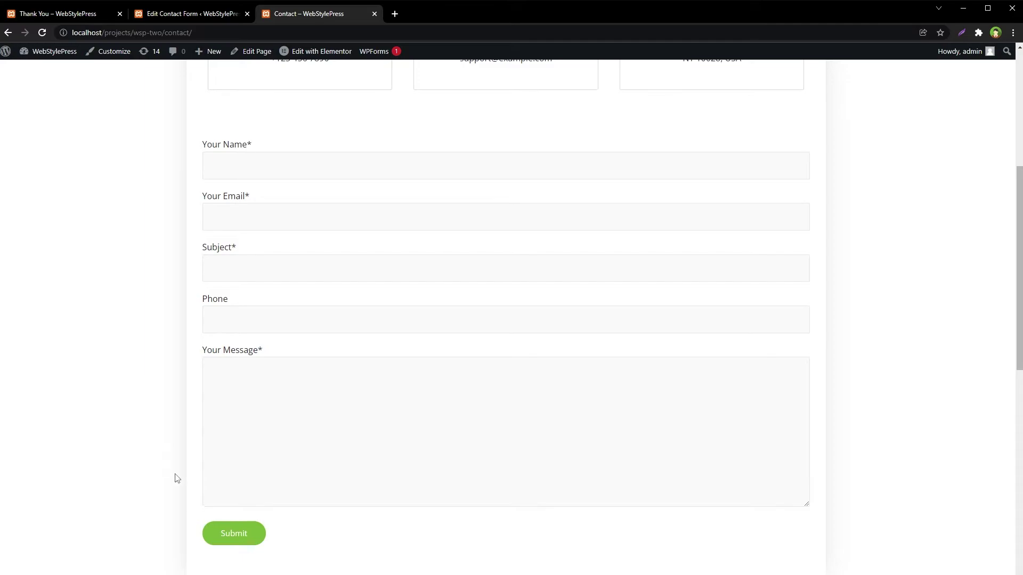
{"action": "left_click", "coordinate": [232, 535]}
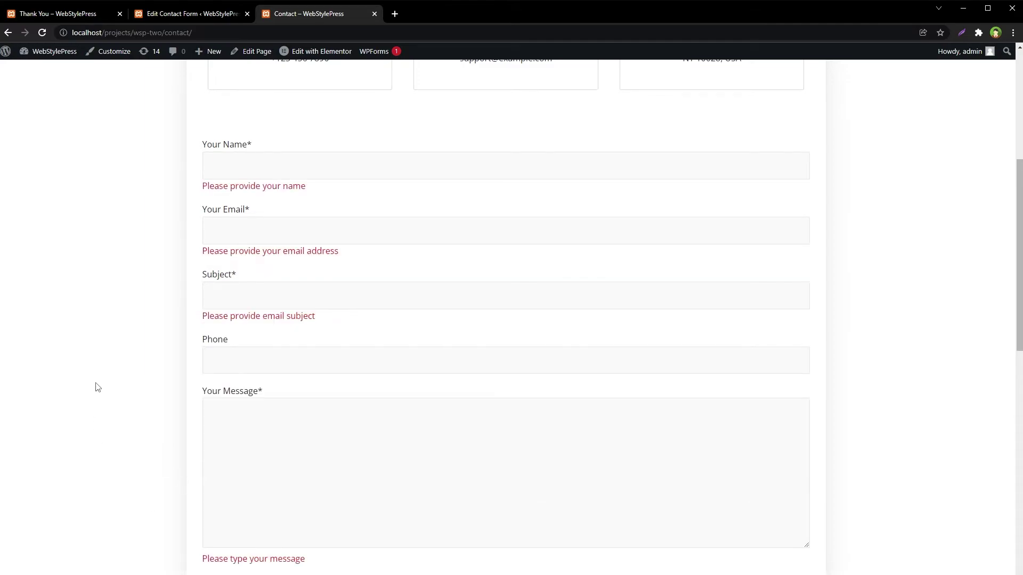
Highlight the custom name, email, subject and message errors, such as 'Please provide email subject'.
{"action": "scroll", "coordinate": [104, 383], "scroll_direction": "down", "scroll_amount": 1}
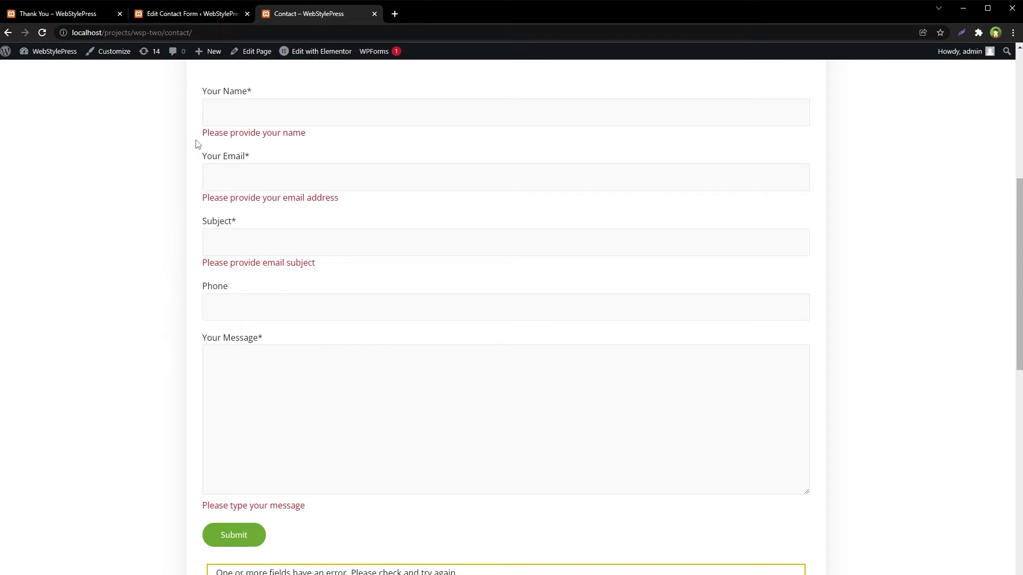
{"action": "left_click_drag", "start_coordinate": [198, 142], "coordinate": [326, 141]}
{"action": "left_click_drag", "start_coordinate": [203, 202], "coordinate": [361, 201]}
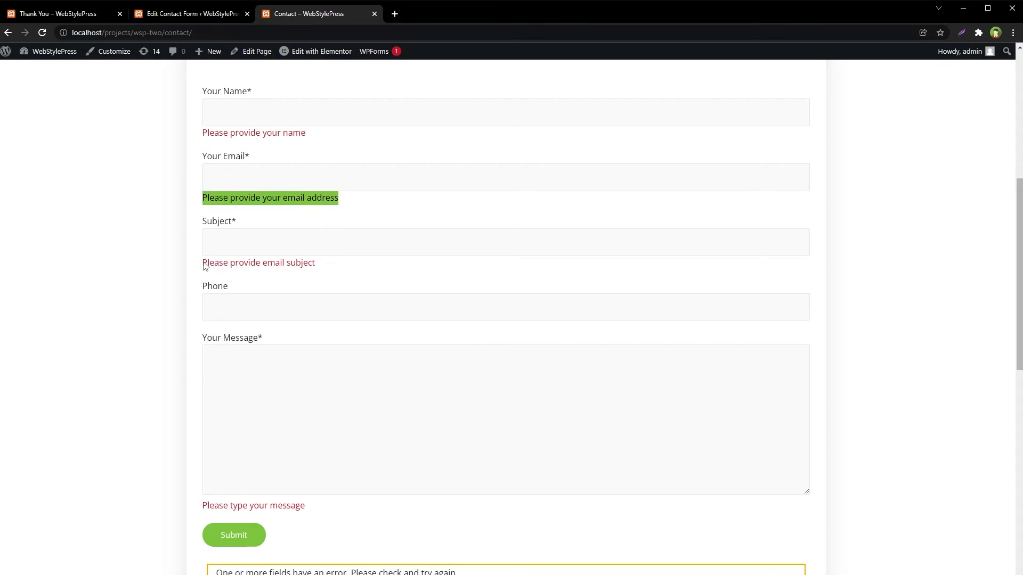
{"action": "left_click_drag", "start_coordinate": [203, 261], "coordinate": [326, 273]}
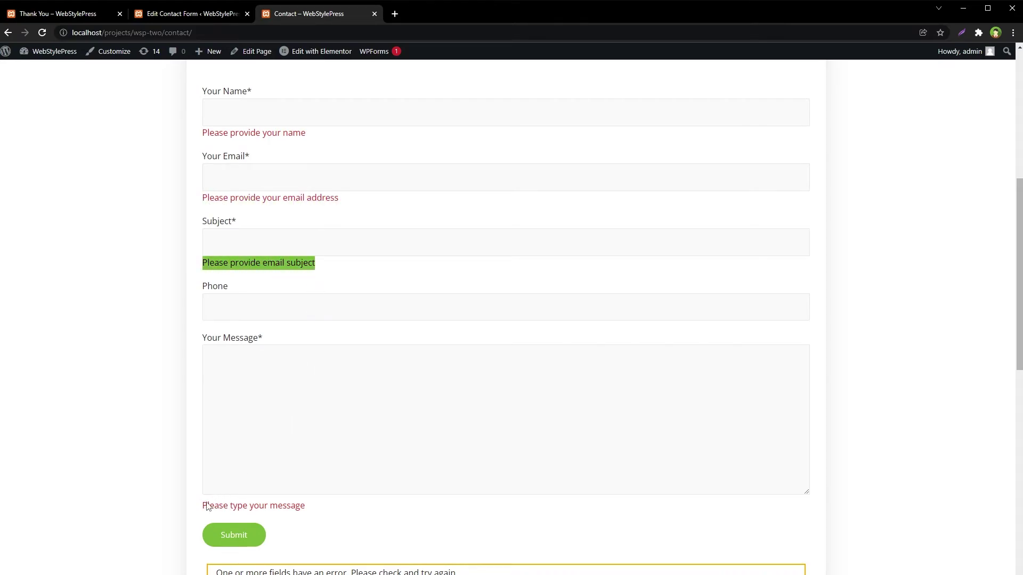
{"action": "left_click_drag", "start_coordinate": [200, 507], "coordinate": [330, 513]}
Enter the invalid email 'r6tyhyutyutyuytuu', resubmit, and highlight 'Please provide a valid email address'.
{"action": "left_click", "coordinate": [283, 305]}
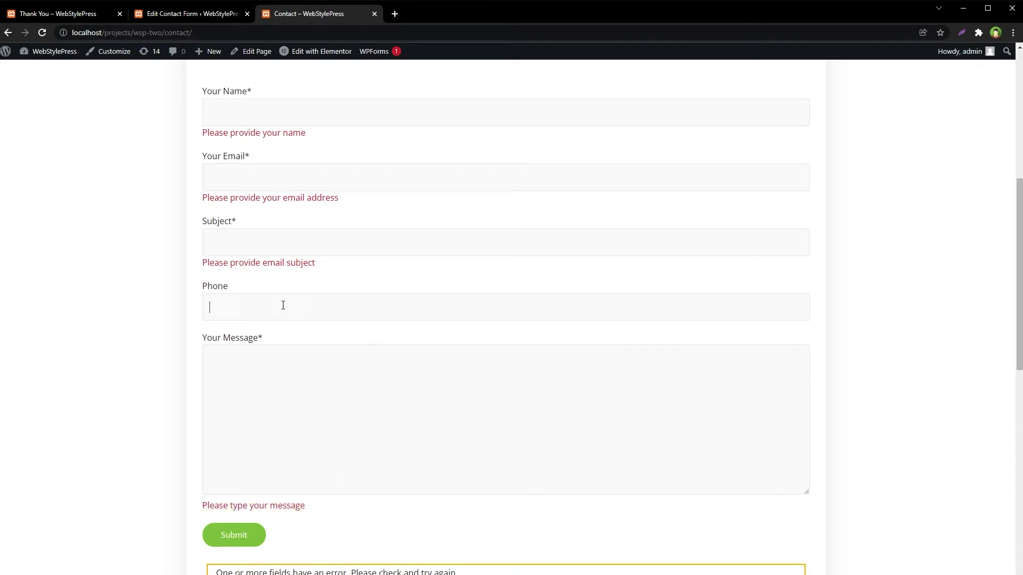
{"action": "left_click", "coordinate": [268, 184]}
{"action": "type", "text": "r6tyhyutyutyuytuu"}
{"action": "left_click", "coordinate": [232, 535]}
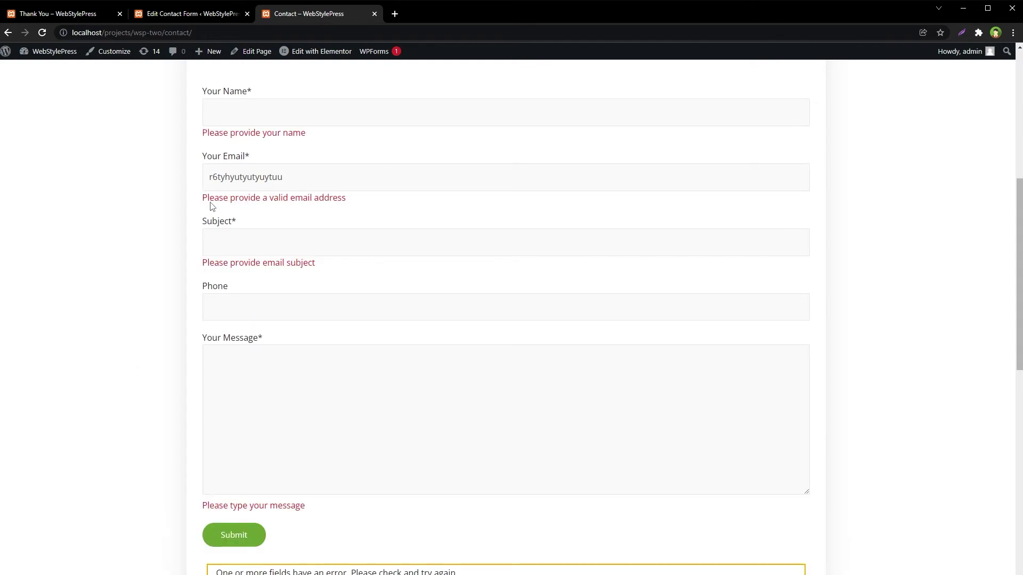
{"action": "left_click_drag", "start_coordinate": [203, 201], "coordinate": [353, 207]}
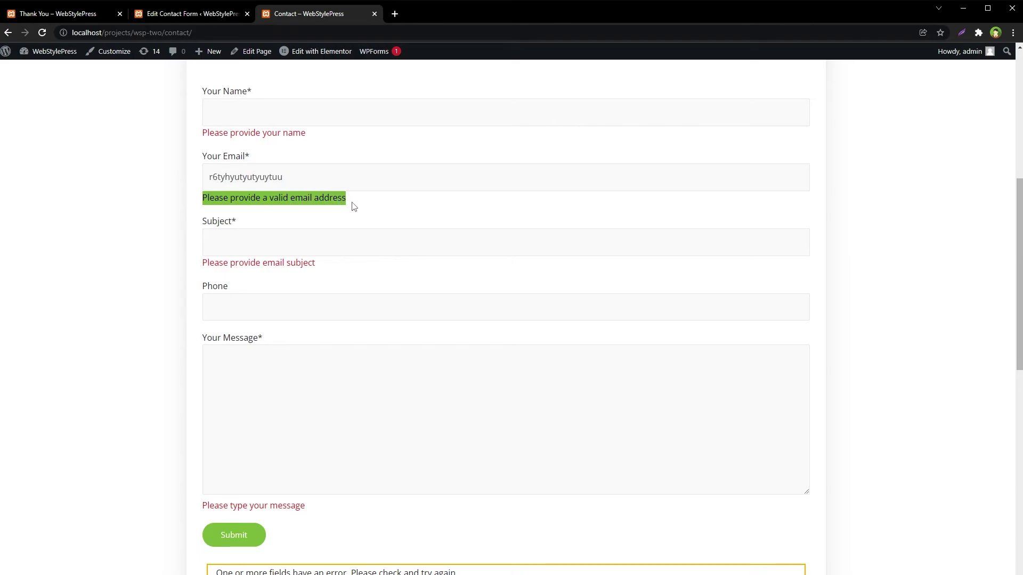